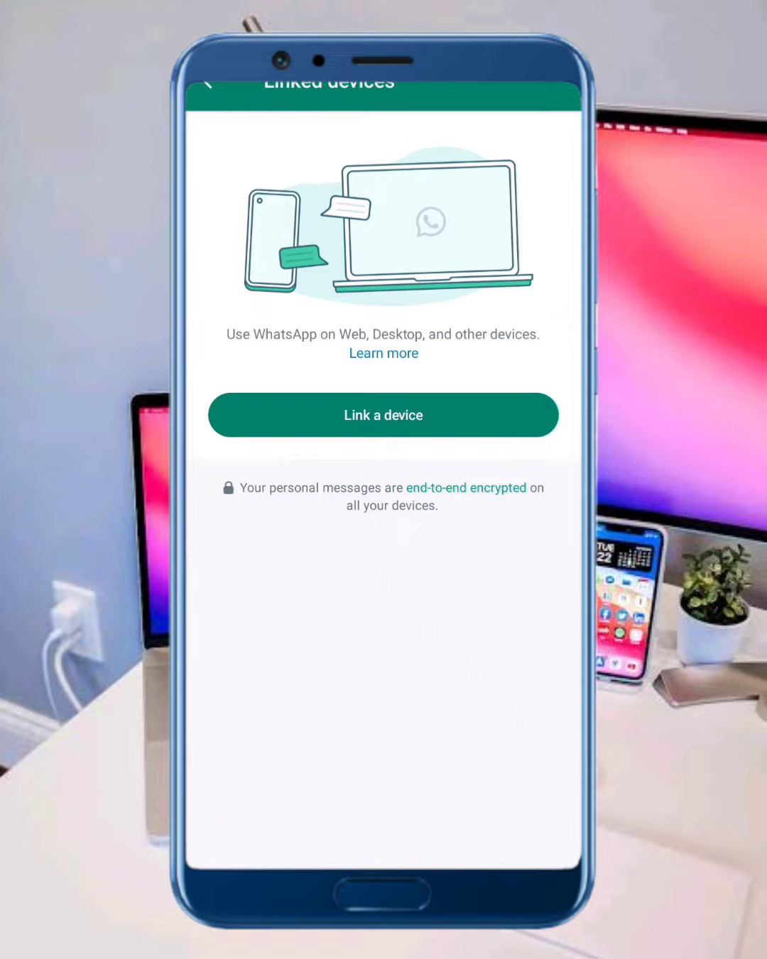
Step: Tap 'Link a device' to bring up the Scan QR code screen with its instructions
click(428, 420)
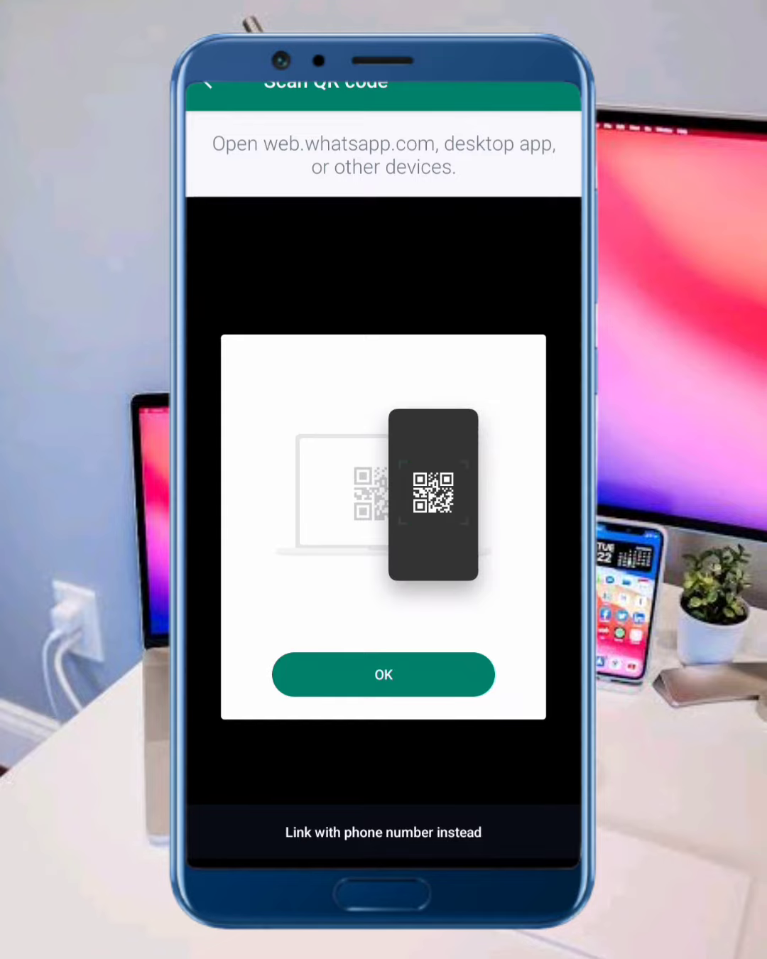
Step: Choose 'Link with phone number instead', then leave WhatsApp for the next home-screen app page
click(383, 832)
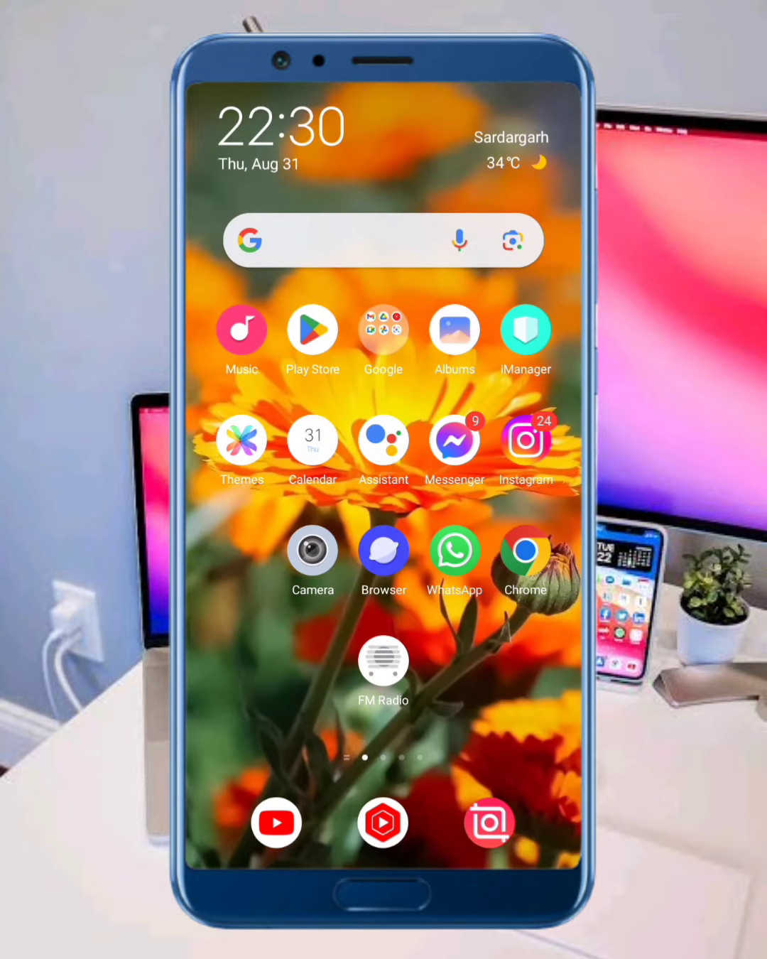
mouse_move(430, 669)
mouse_down()
mouse_move(420, 696)
mouse_move(472, 723)
mouse_move(375, 724)
mouse_up()
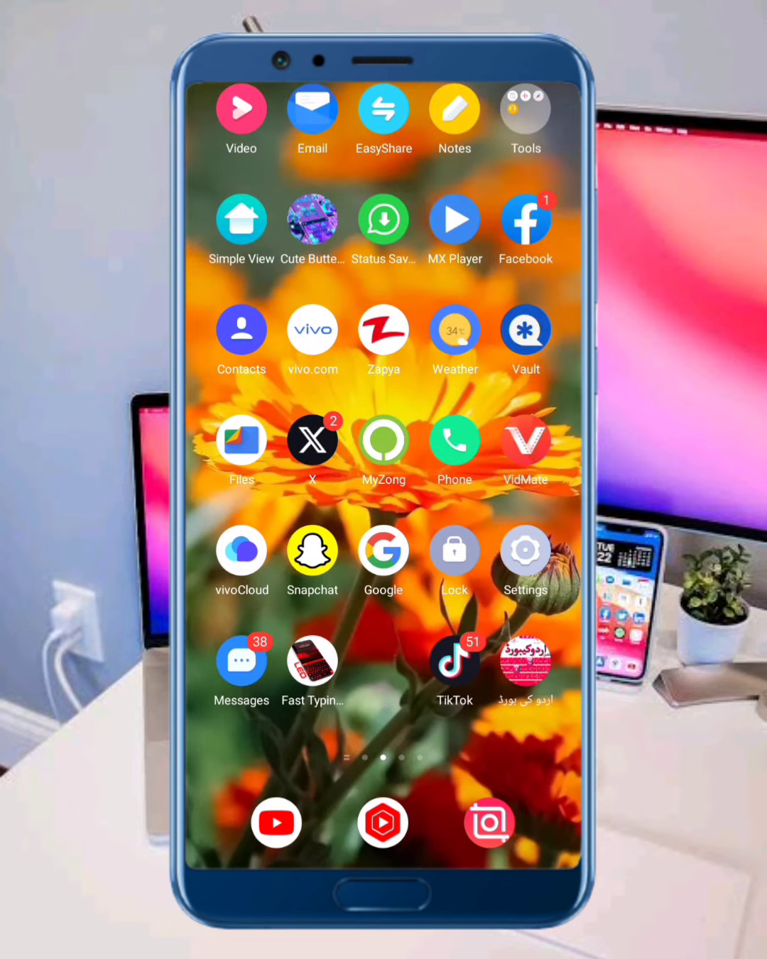